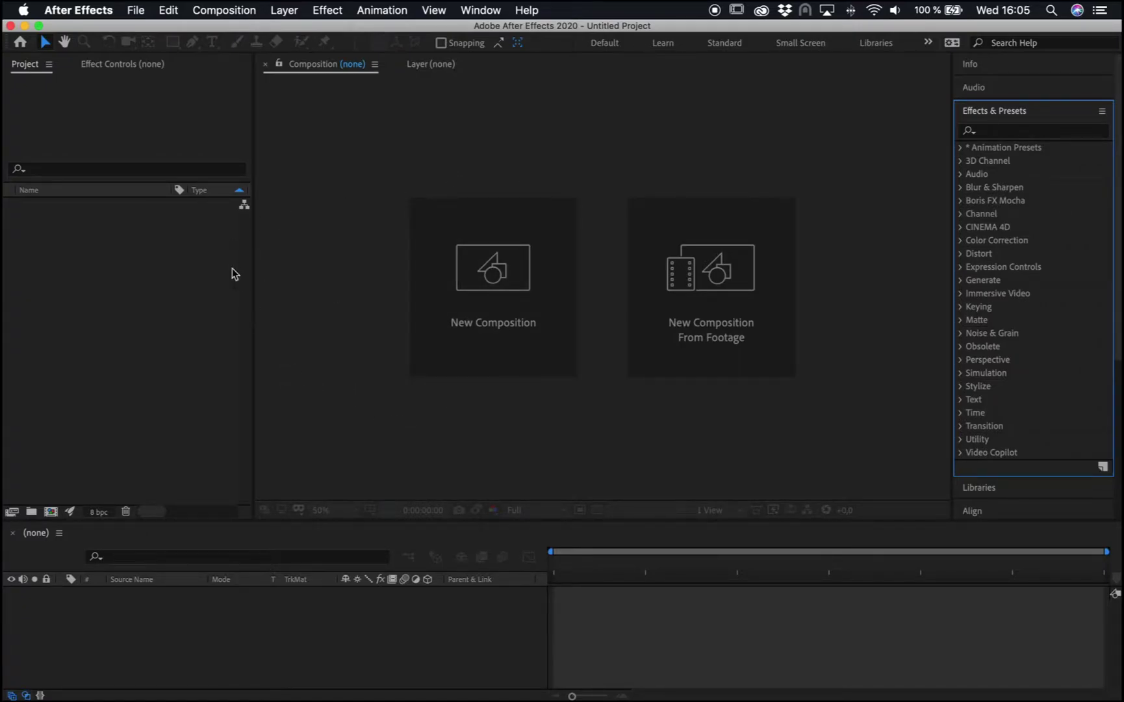
# Import Nature - 31377.mp4 from the Kaleidoscope folder as project footage
pyautogui.click(136, 10)
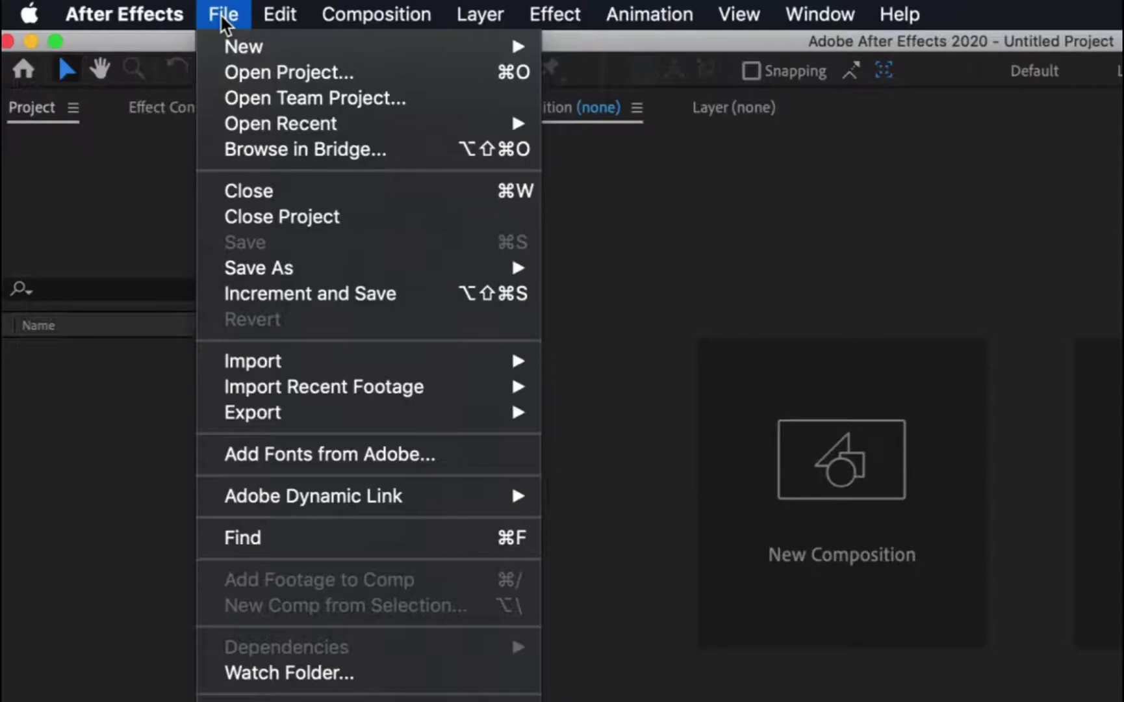
pyautogui.moveTo(150, 212)
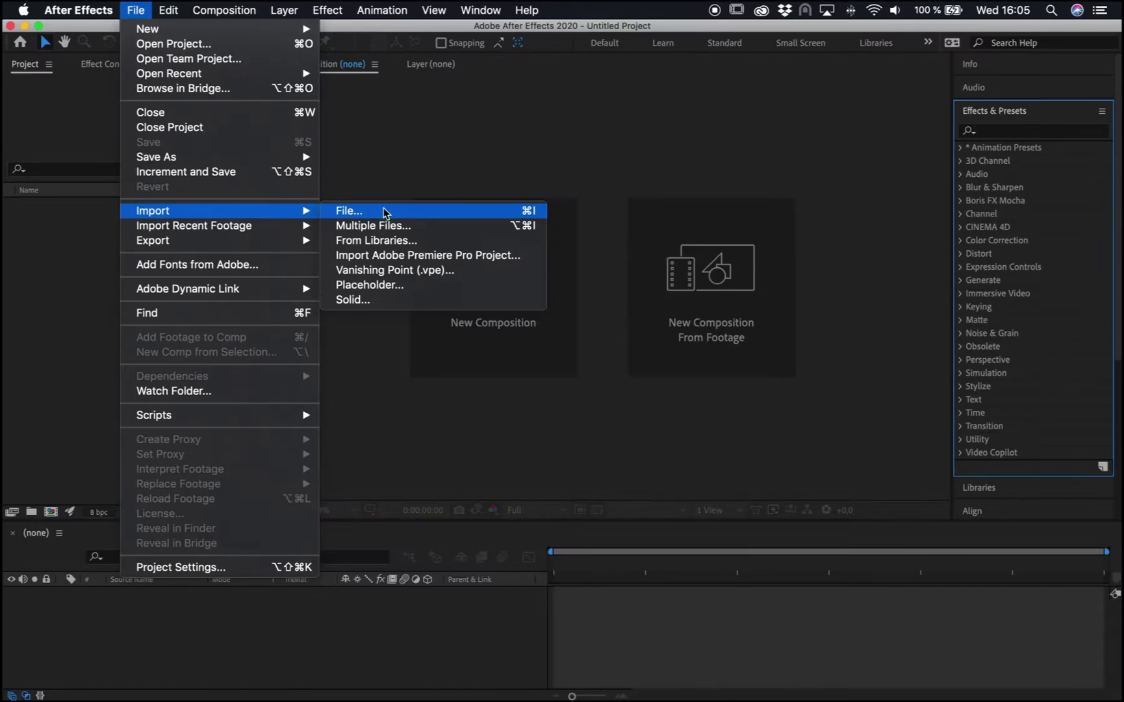
pyautogui.click(645, 361)
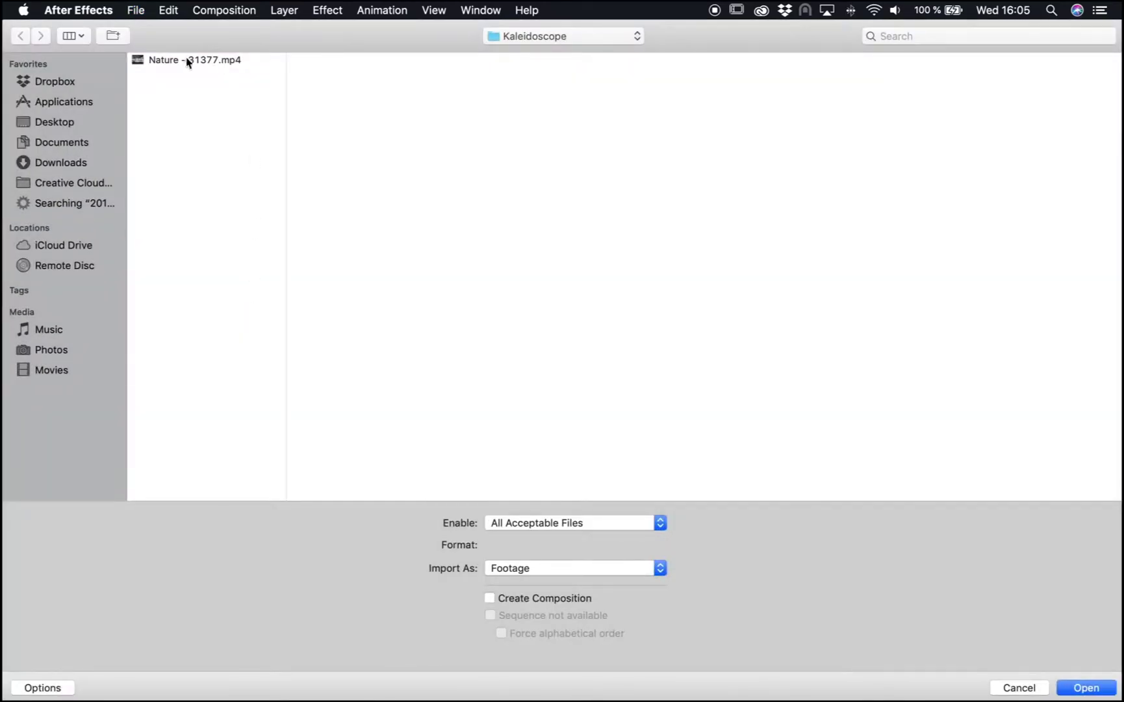
pyautogui.click(185, 60)
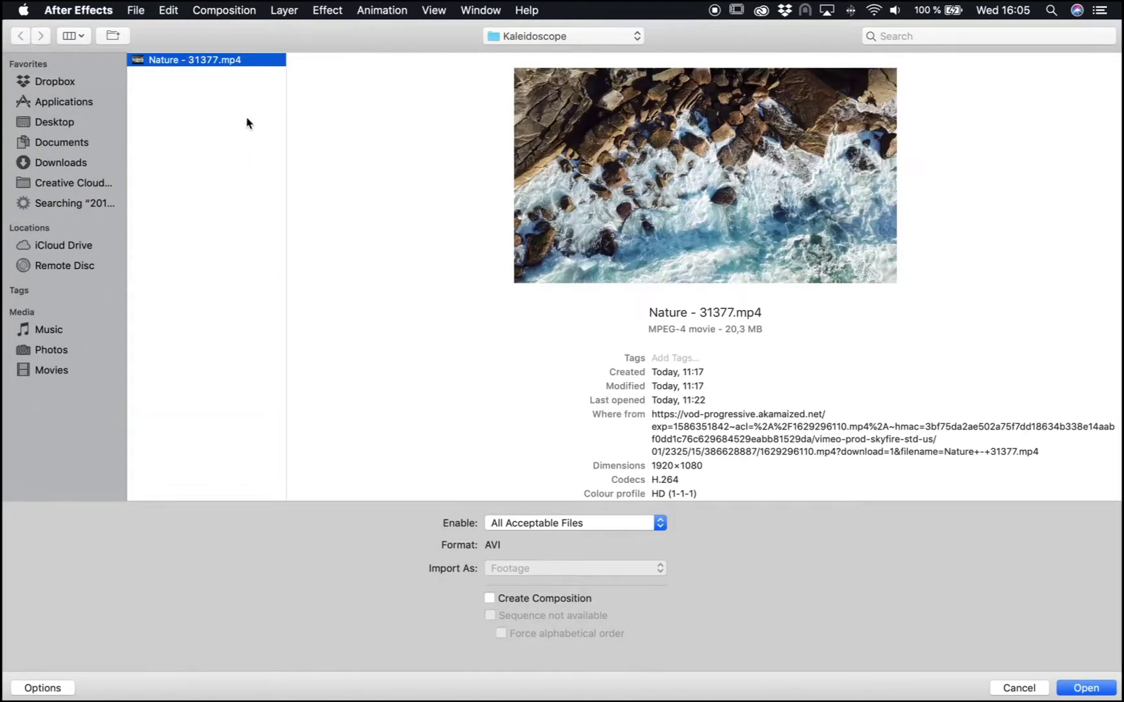
pyautogui.click(1094, 693)
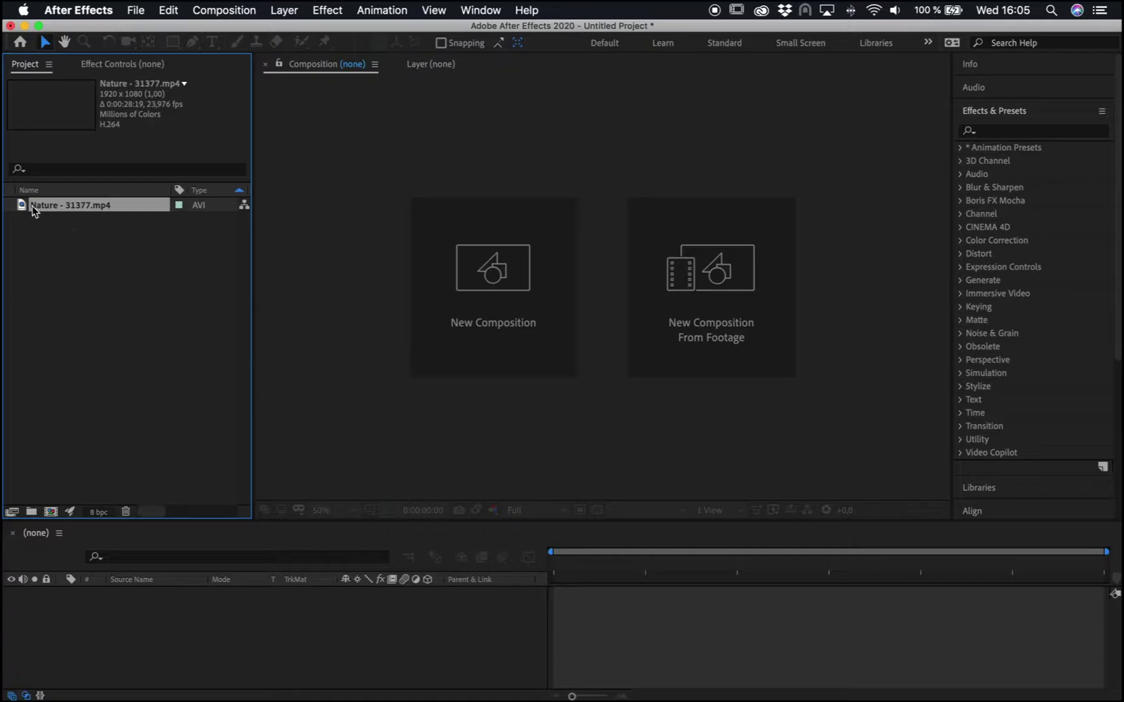
# Create the Nature - 31377 composition from the clip and refresh the viewer to show the footage
pyautogui.moveTo(50, 211); pyautogui.dragTo(51, 514)
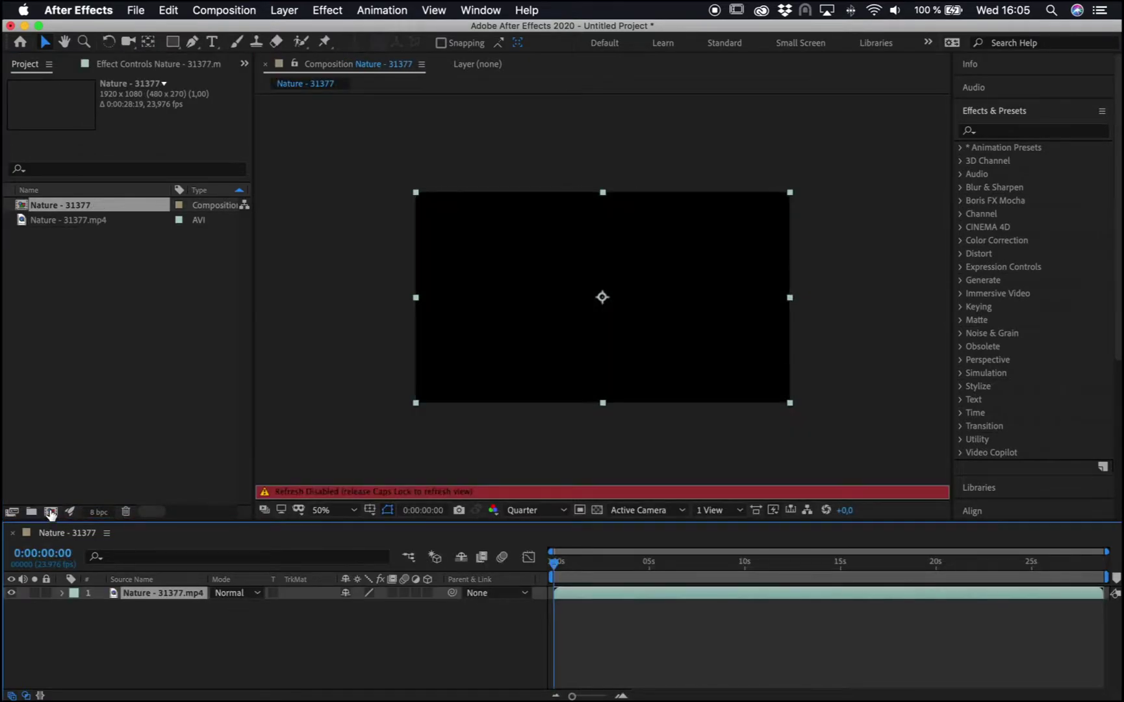
pyautogui.press('capslock')
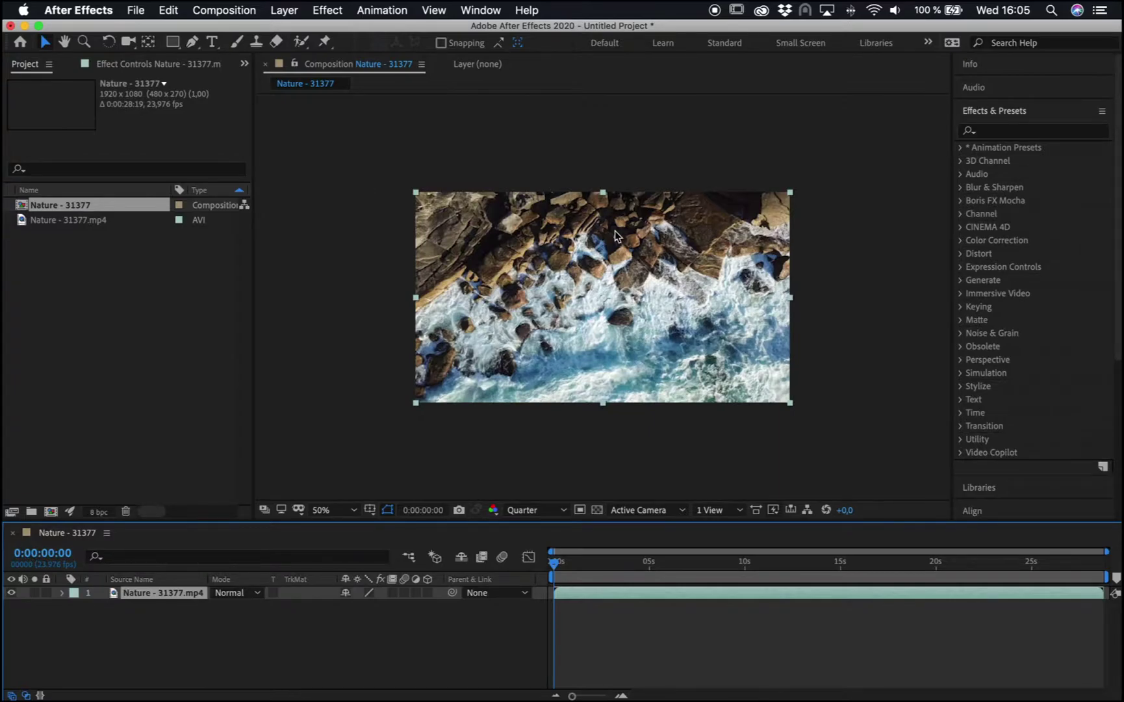
# Search Effects & Presets for Mirror and apply Distort > Mirror to the Nature - 31377.mp4 layer
pyautogui.click(1004, 130)
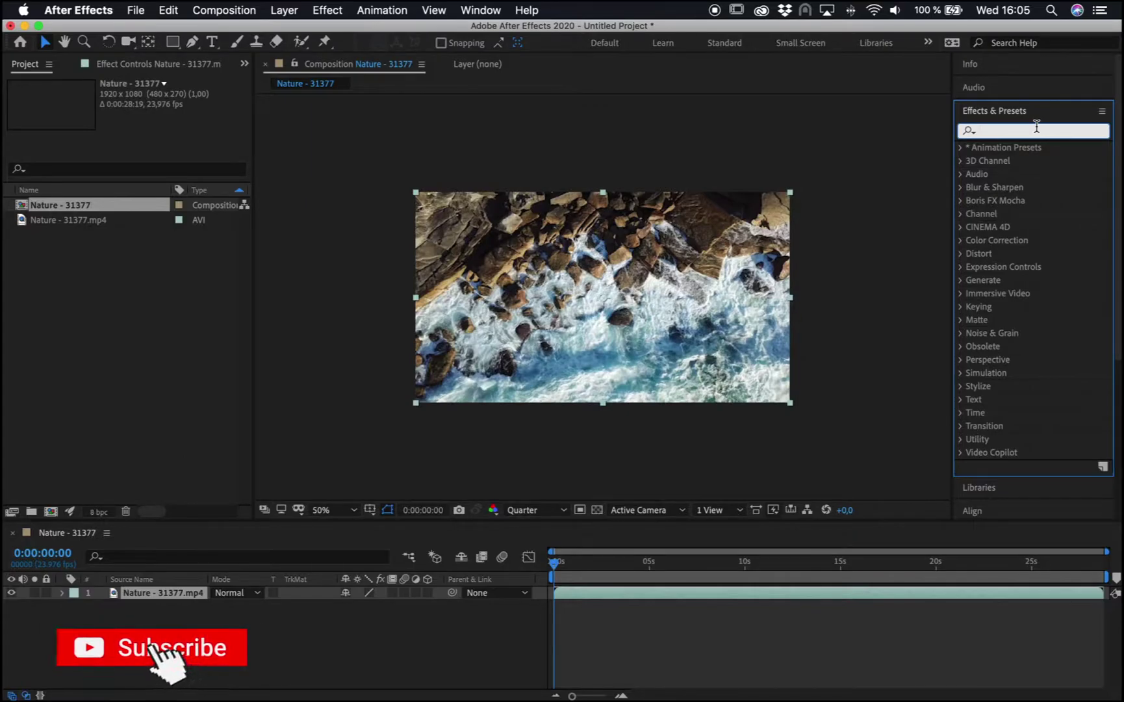
pyautogui.write('M')
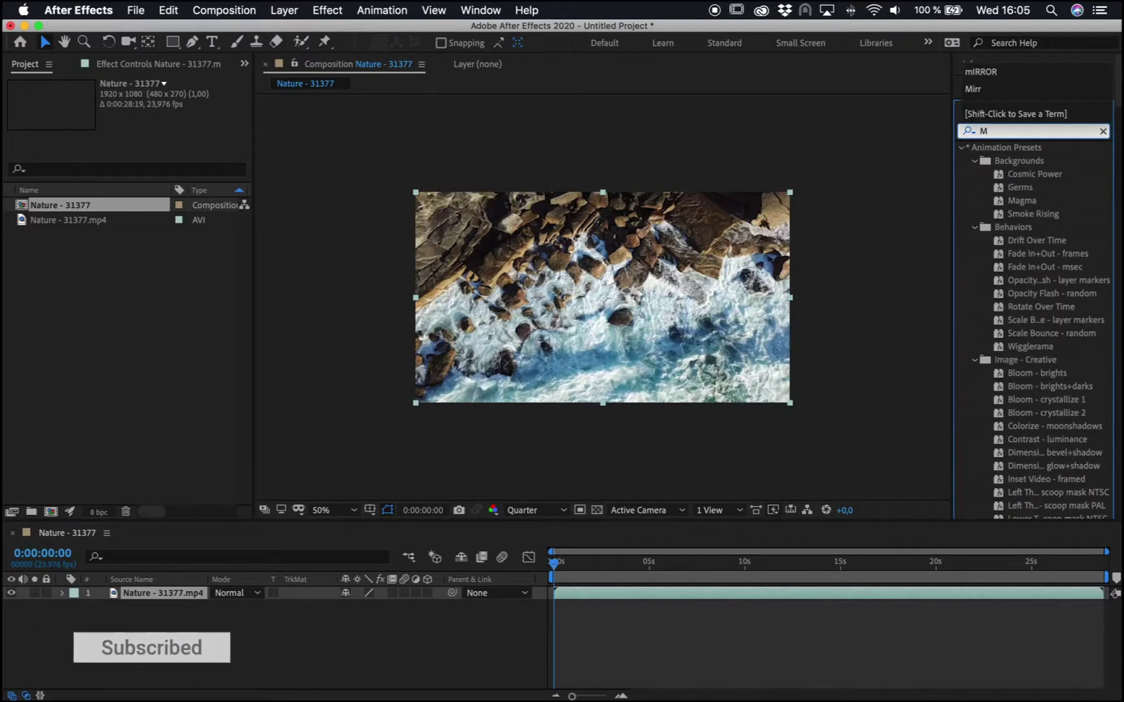
pyautogui.write('irror')
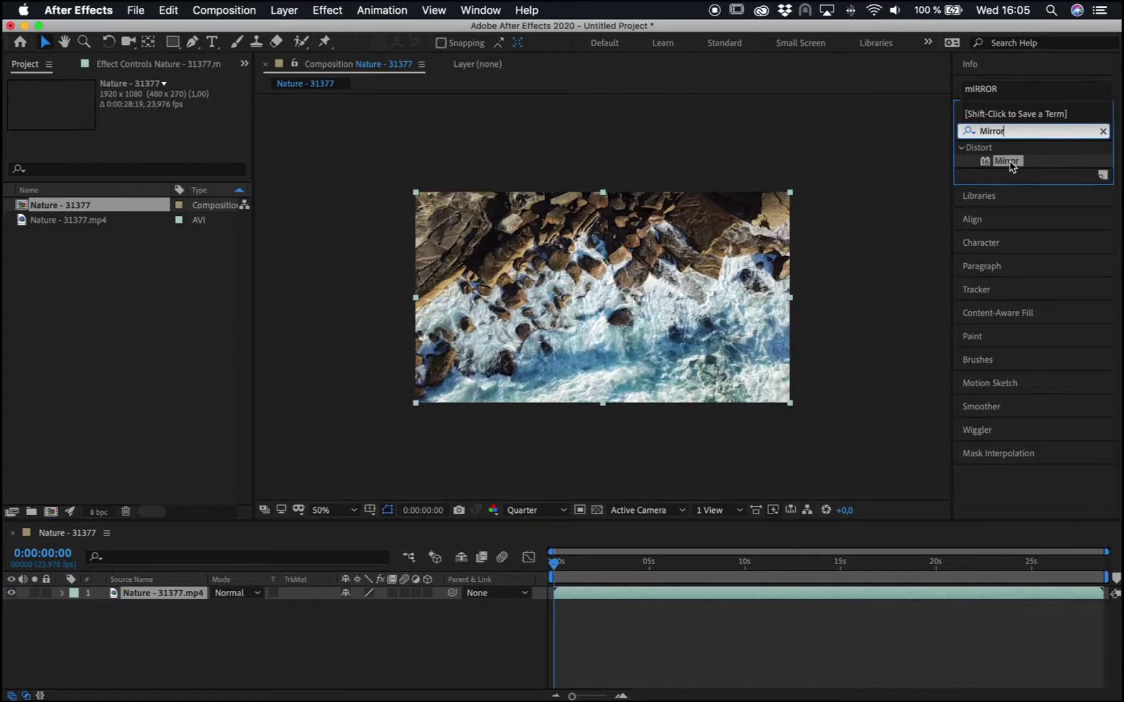
pyautogui.moveTo(1012, 166); pyautogui.dragTo(133, 593)
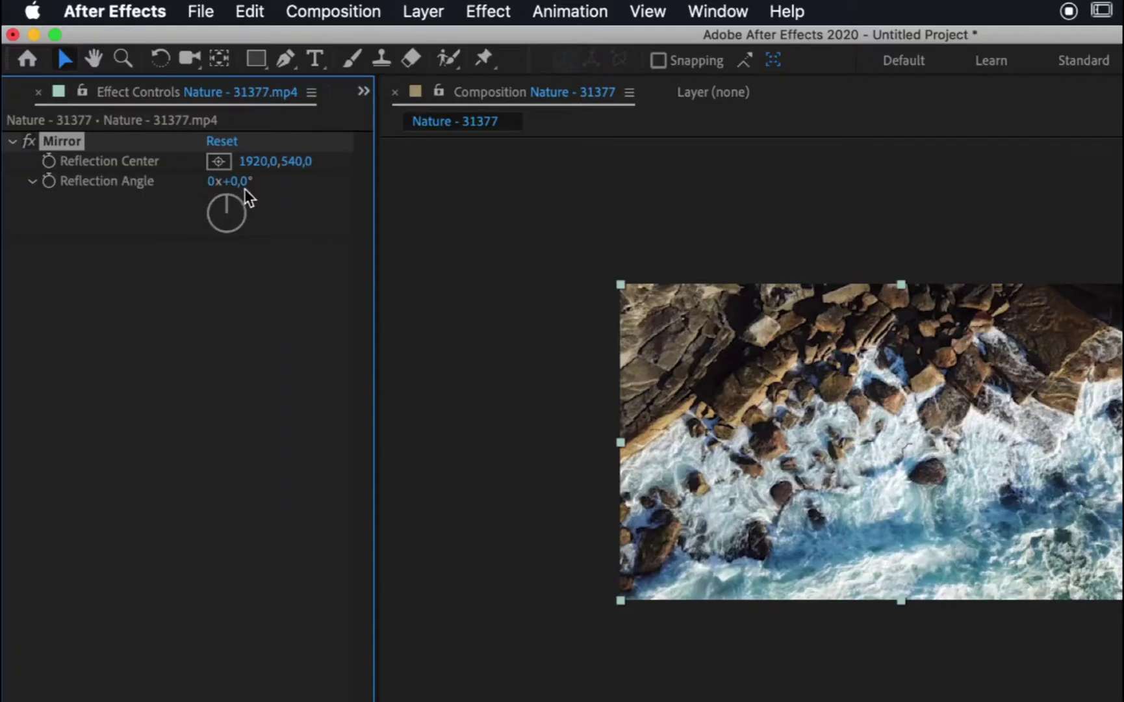
# Set Mirror's Reflection Angle to 90° and preview the mirrored footage from the start
pyautogui.click(162, 123)
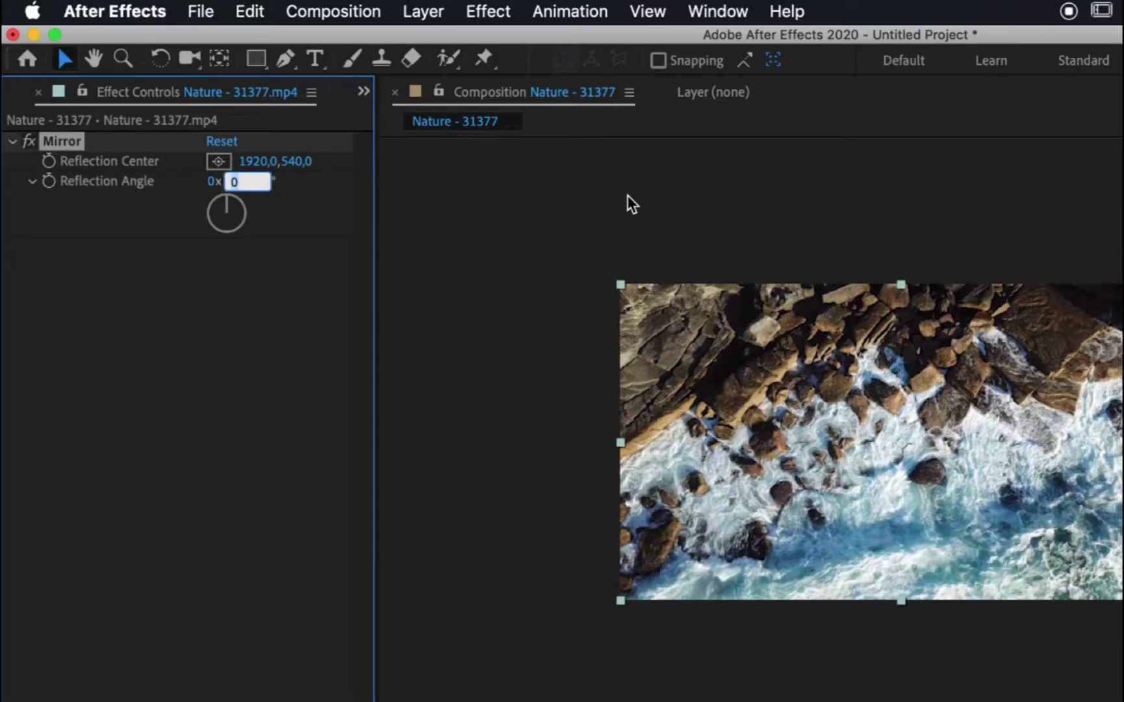
pyautogui.write('90')
pyautogui.press('Return')
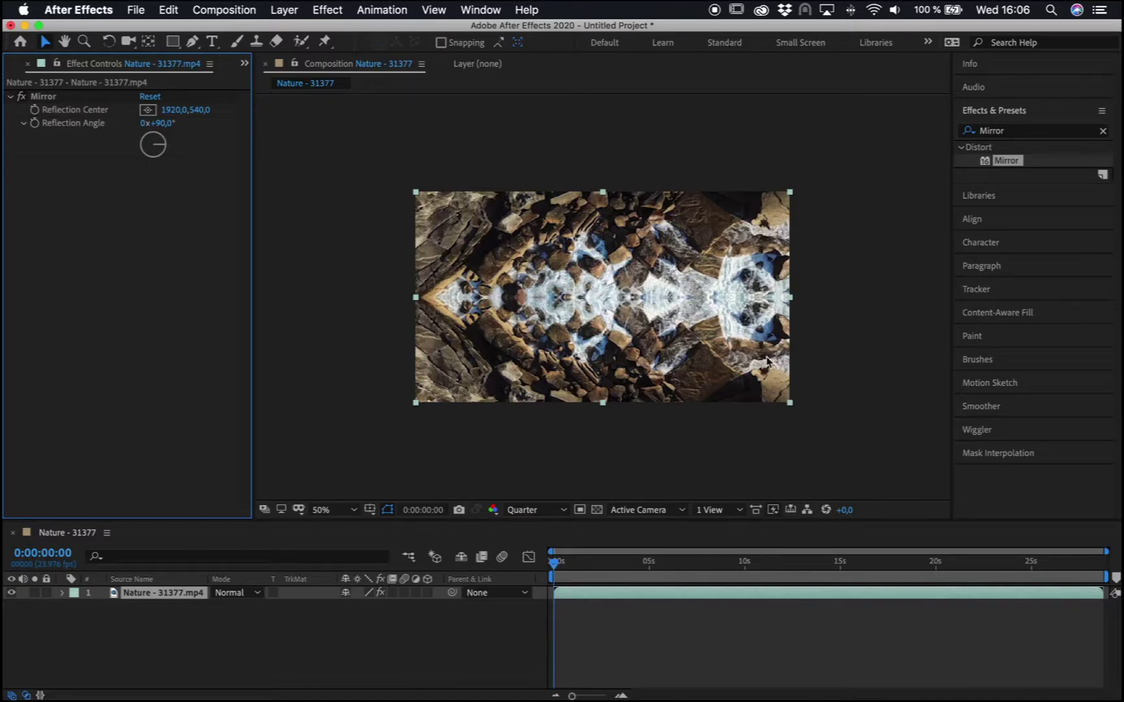
pyautogui.moveTo(578, 569); pyautogui.dragTo(535, 564)
pyautogui.press('space')
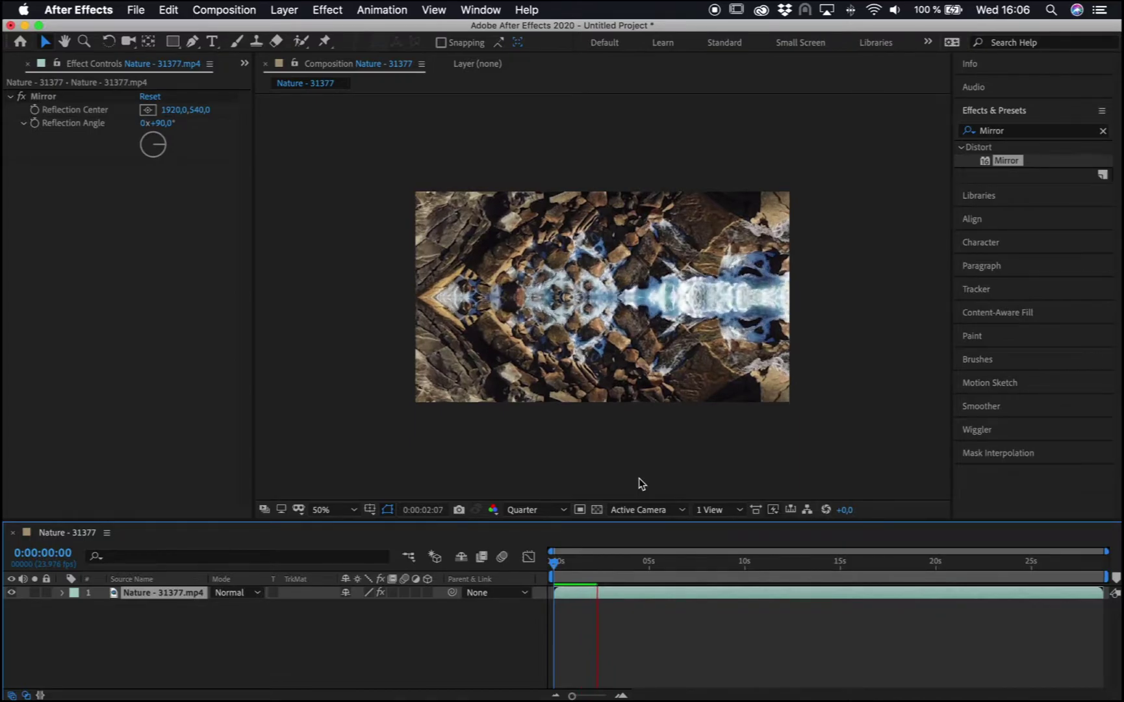
# Stop playback, move to 0:00:20:00, and add a second Mirror effect as Mirror 2
pyautogui.press('space')
pyautogui.moveTo(769, 563); pyautogui.dragTo(936, 564)
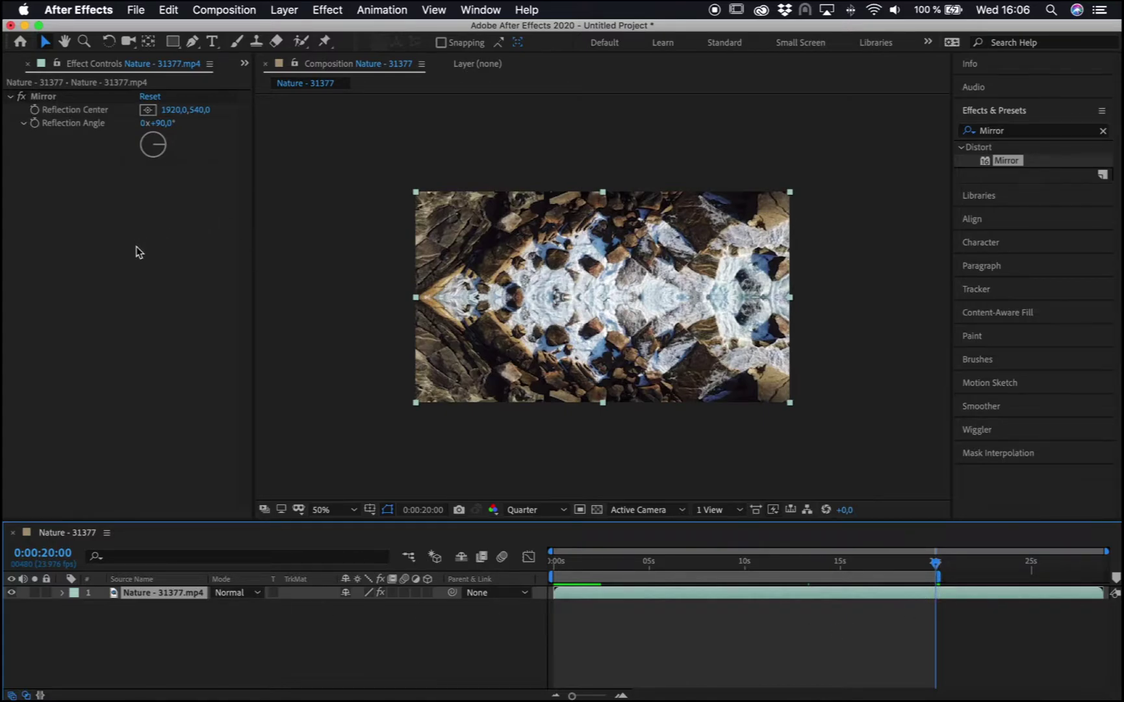
pyautogui.click(137, 255)
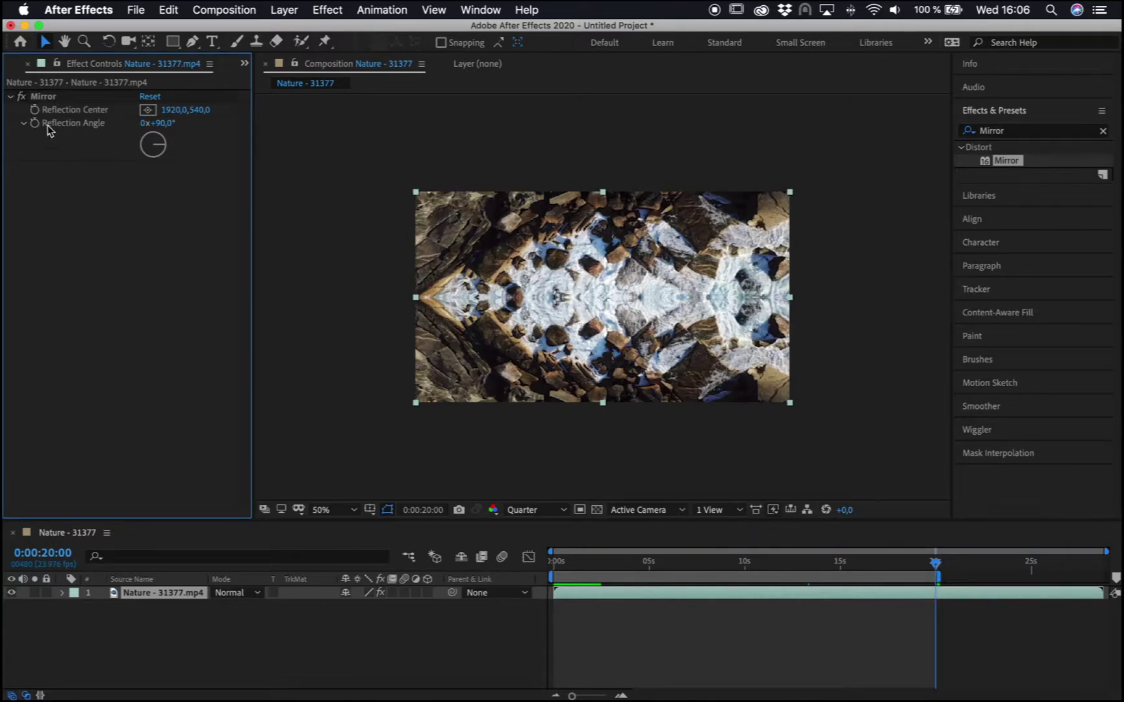
pyautogui.rightClick(102, 219)
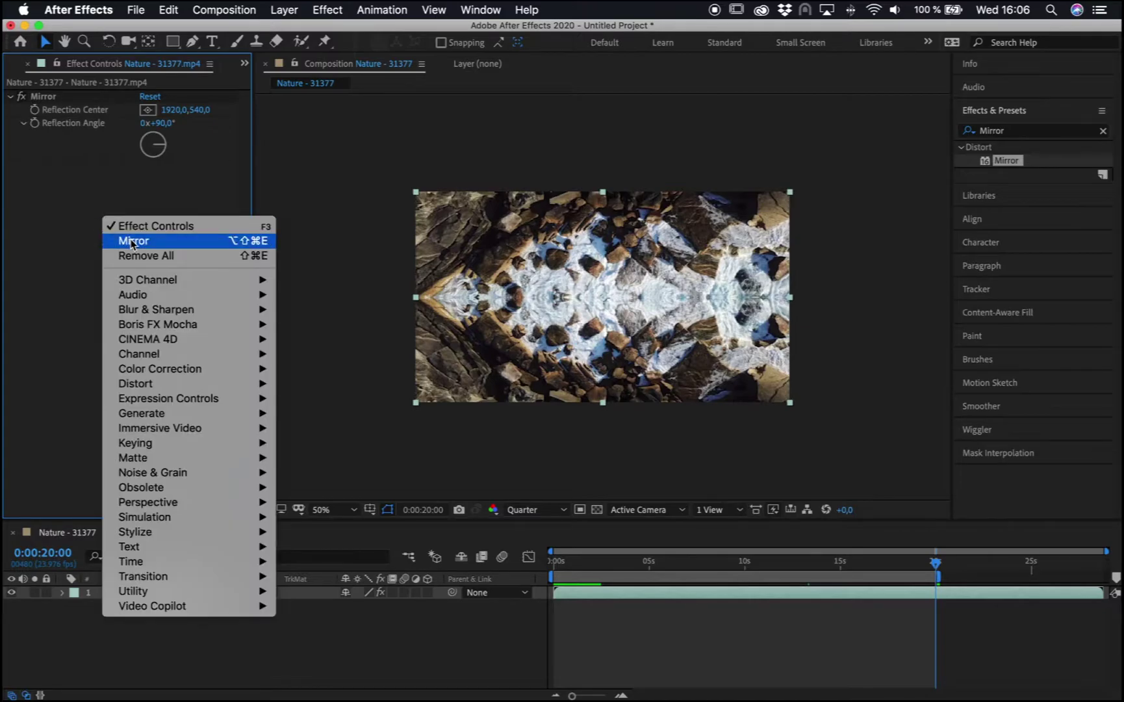
pyautogui.click(132, 241)
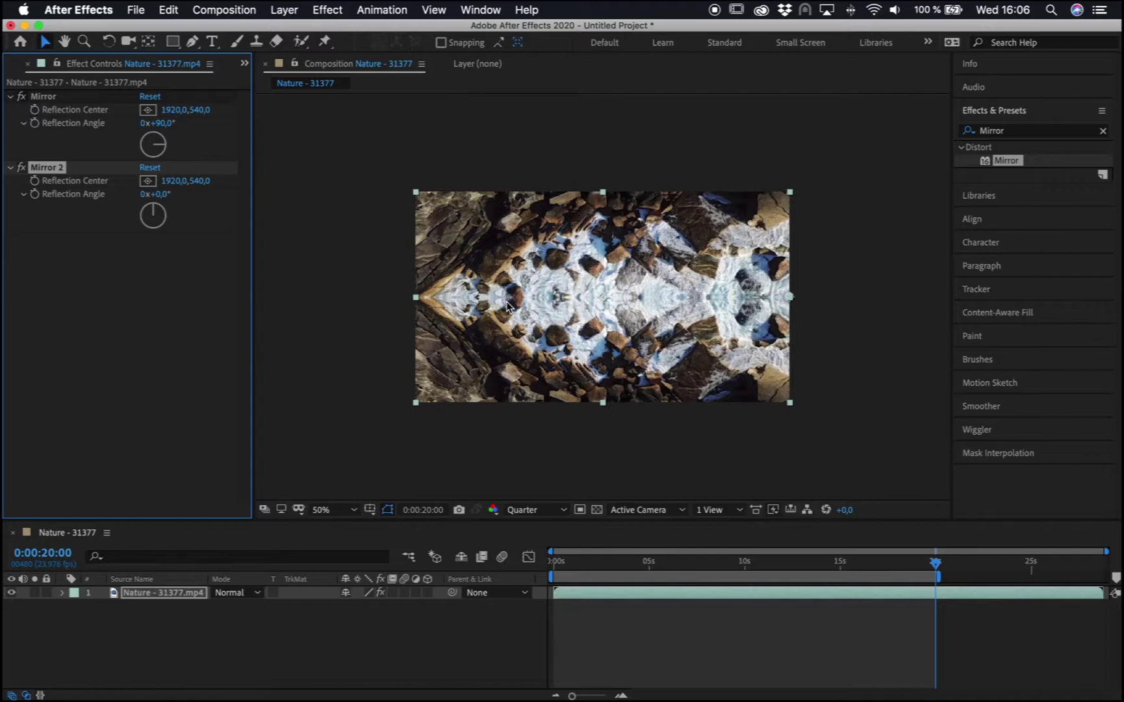
# Set Mirror 2's Reflection Center to 960,540 (1920/2), then move the playhead back toward the start
pyautogui.click(148, 184)
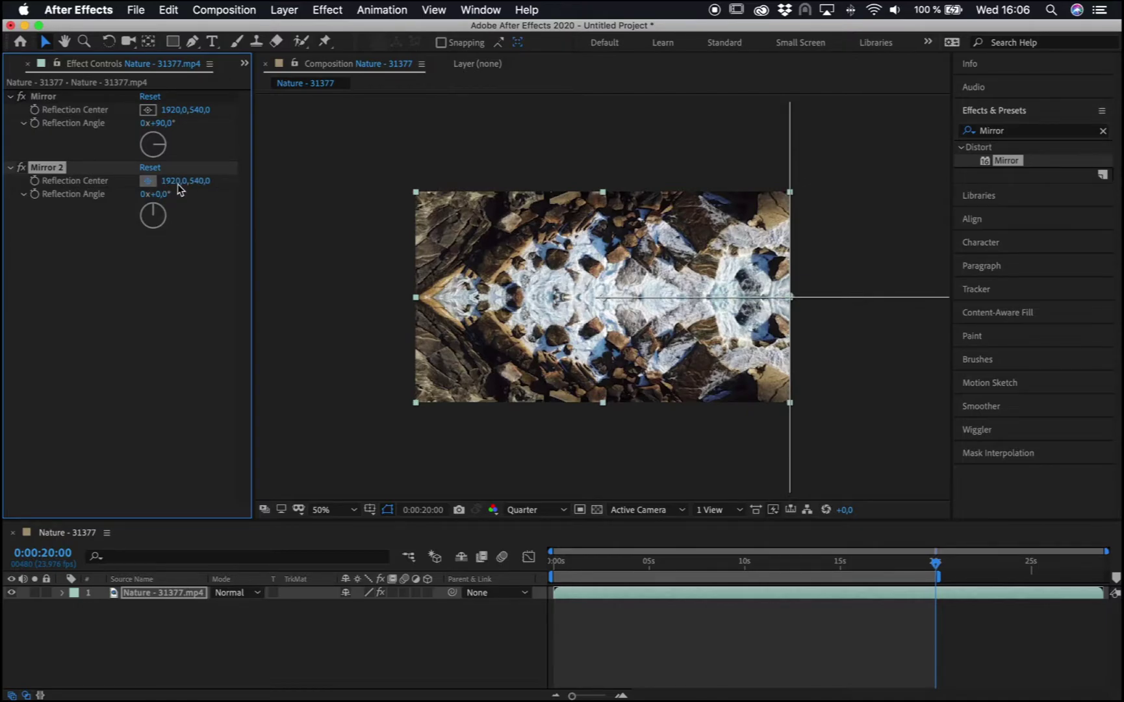
pyautogui.click(176, 185)
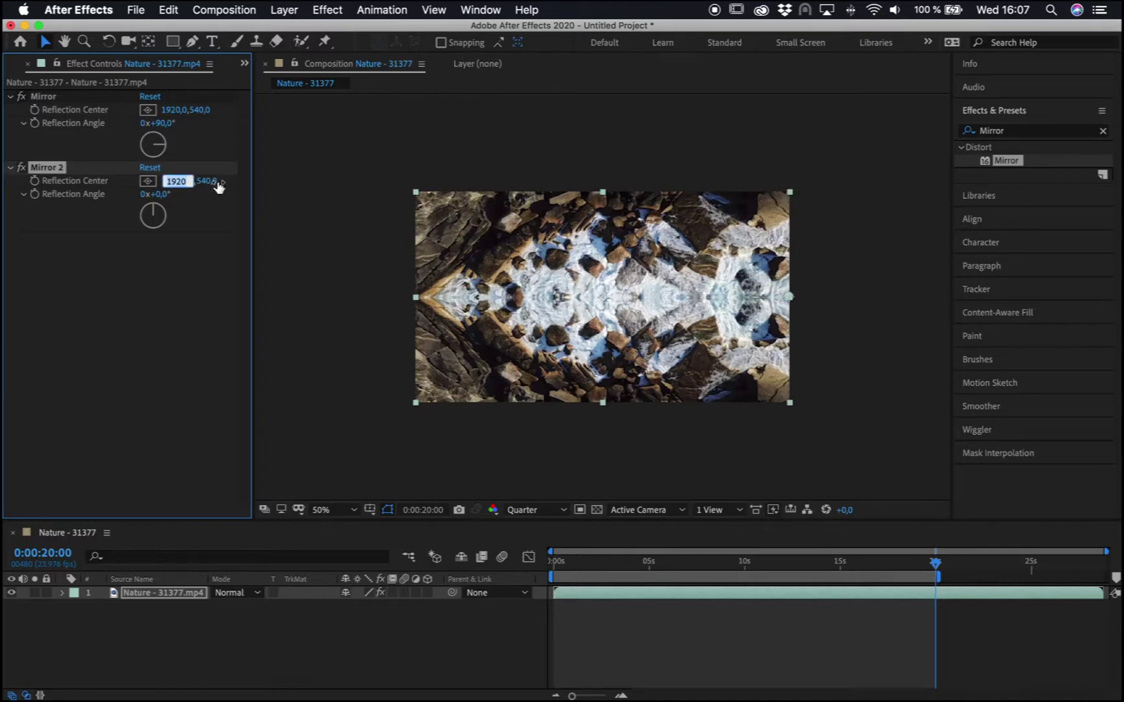
pyautogui.press('Right')
pyautogui.write('/2')
pyautogui.click(119, 322)
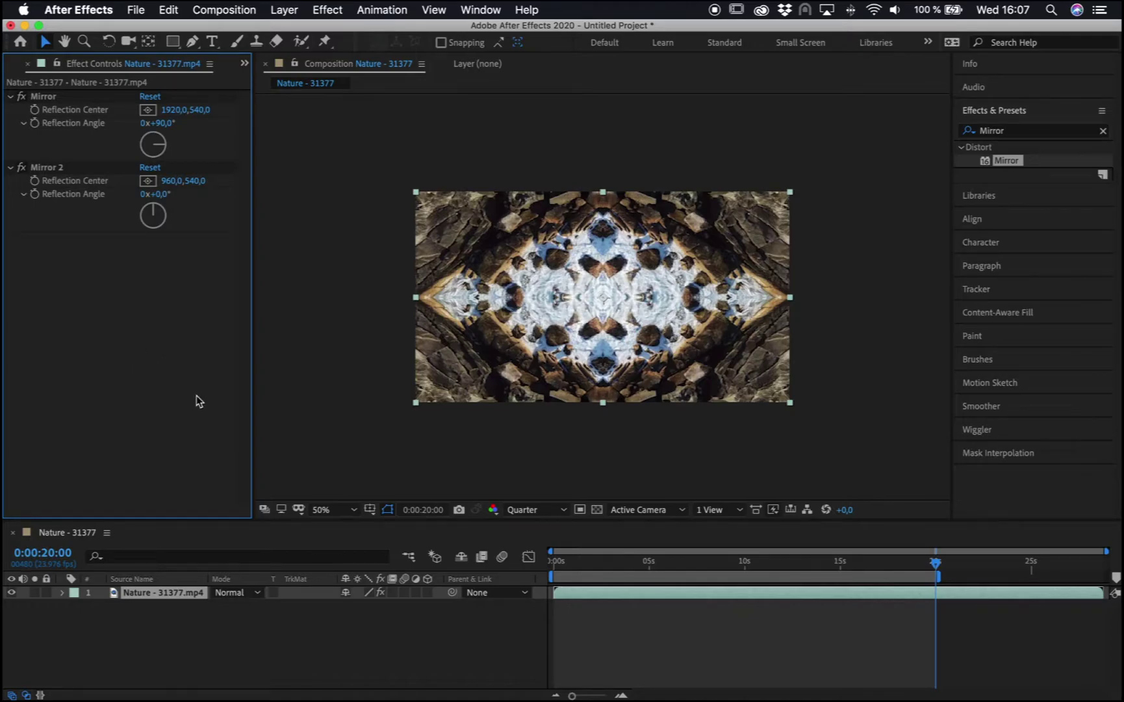
pyautogui.moveTo(676, 562); pyautogui.dragTo(519, 563)
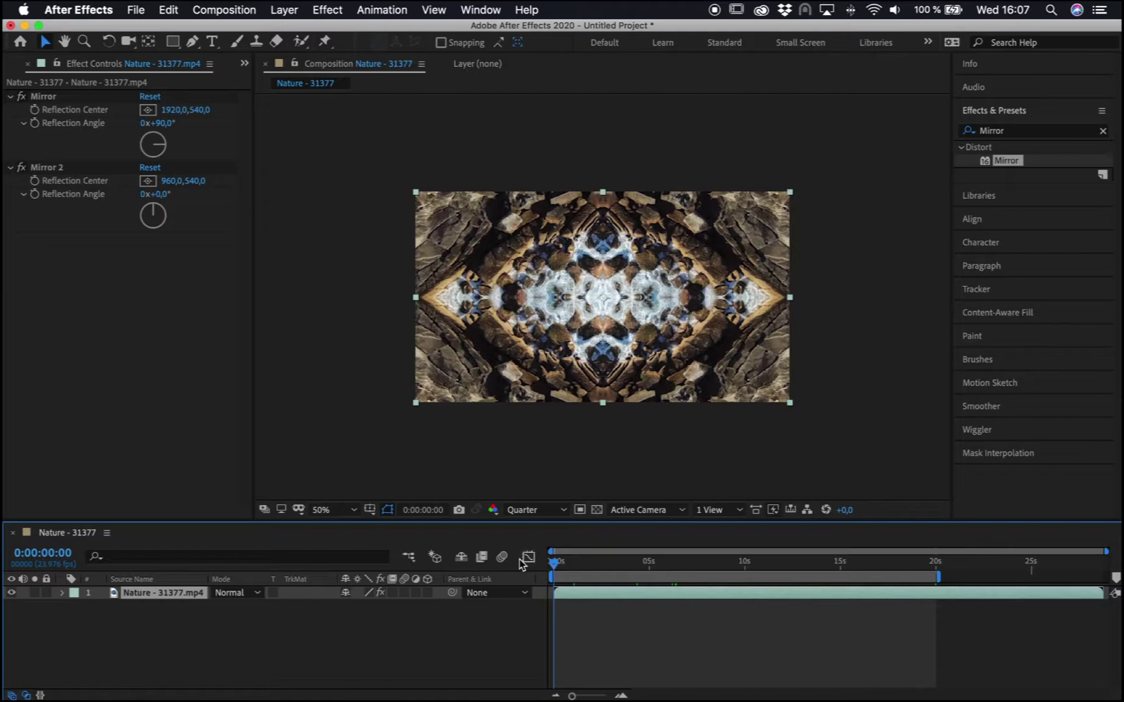
# Preview the four-way kaleidoscope, stop near 5 seconds, and move to 0:00:10:00
pyautogui.press('space')
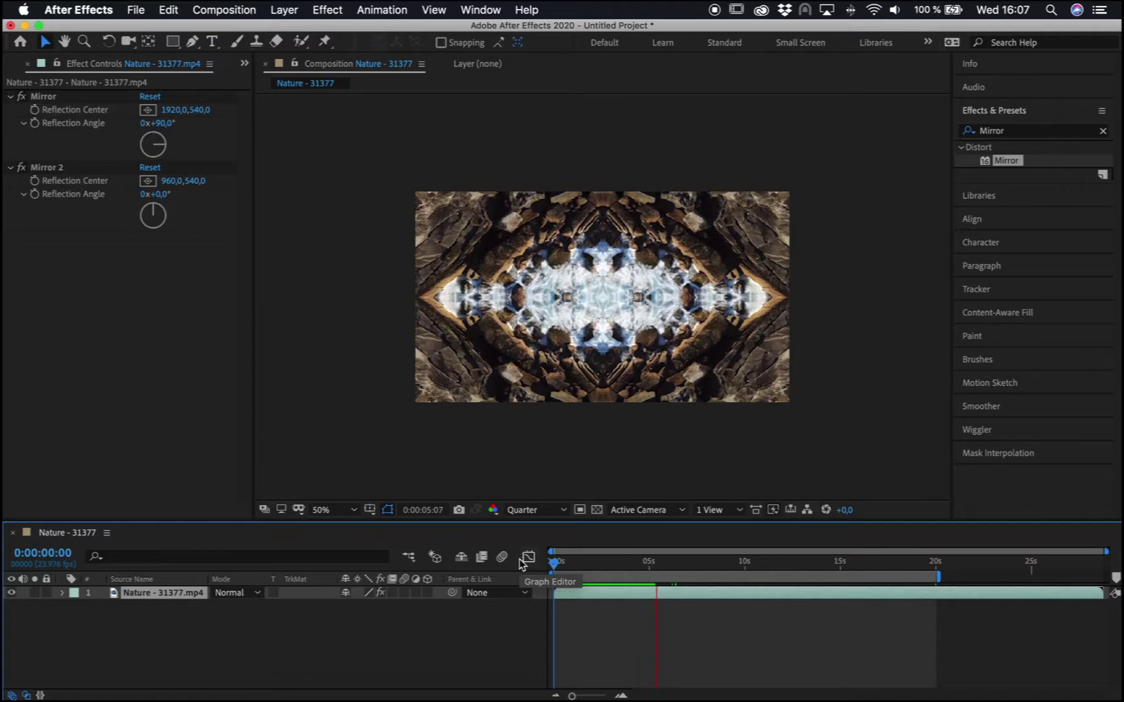
pyautogui.click(647, 563)
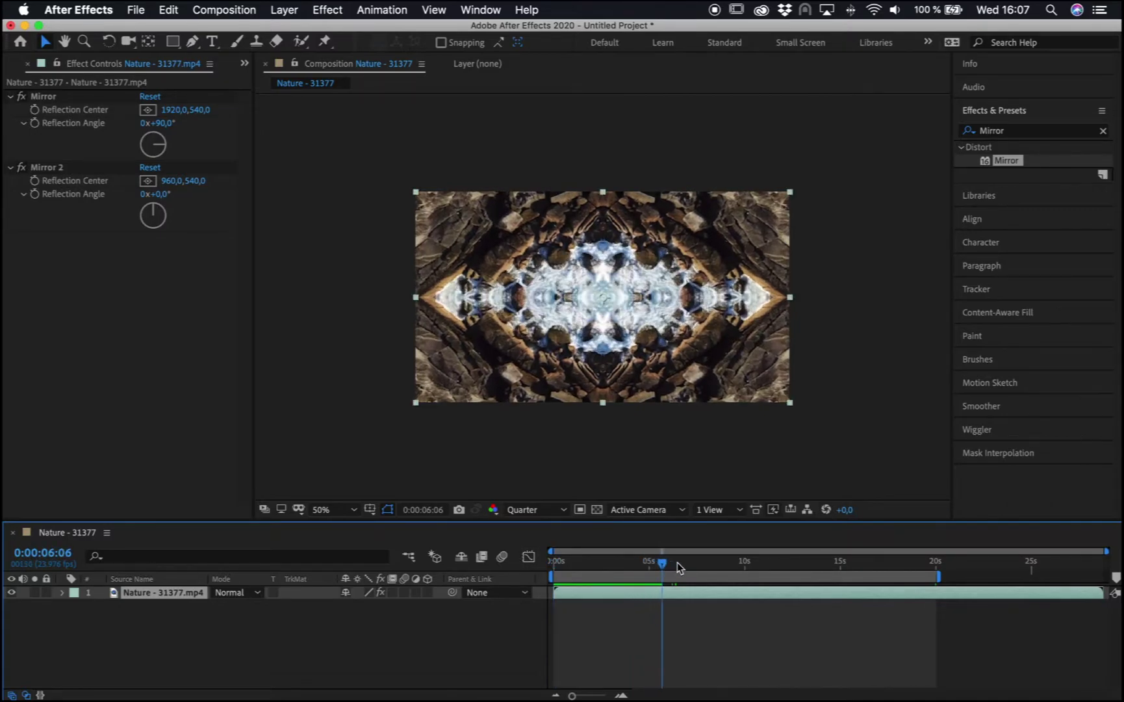
pyautogui.moveTo(678, 567); pyautogui.dragTo(746, 570)
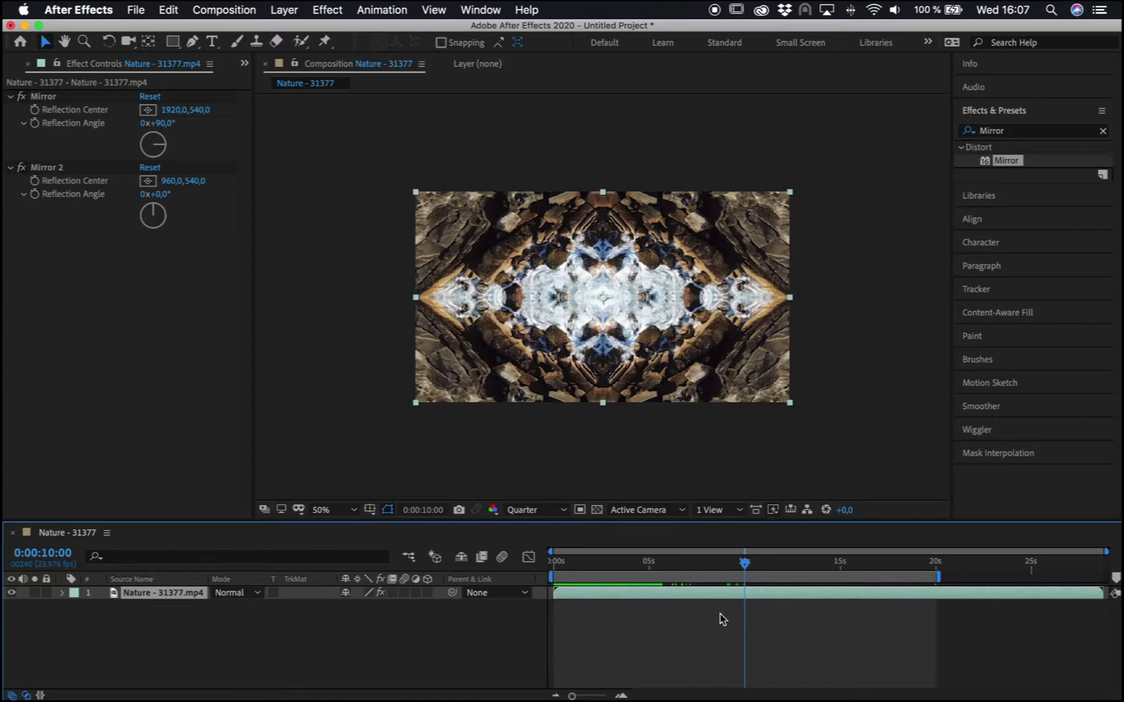
# Split at 10 s, delete the later half, and duplicate the rest with the copy starting at 0:00:09:23
pyautogui.hotkey('ctrl', 'shift', 'd')
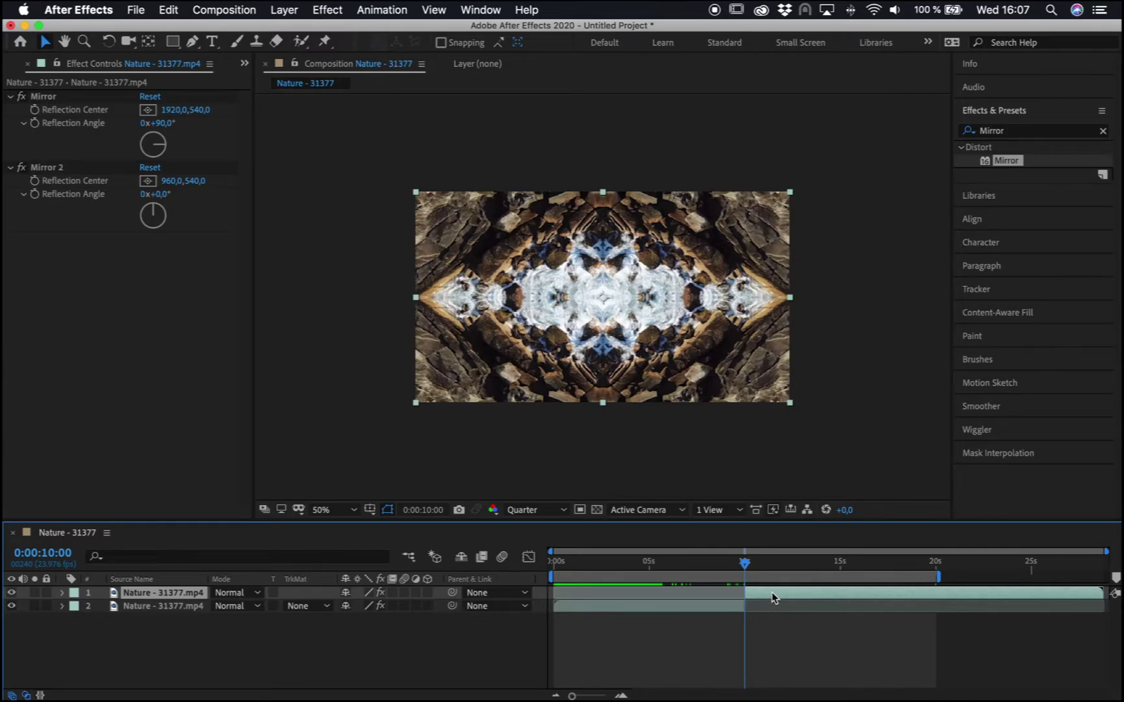
pyautogui.press('Delete')
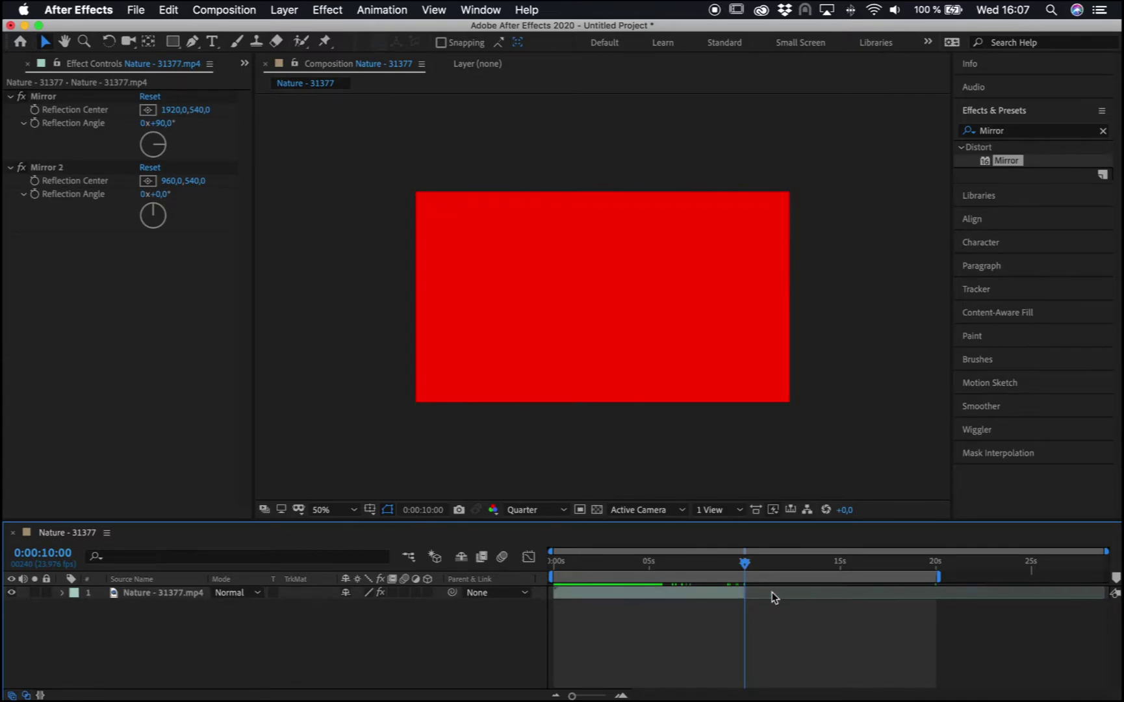
pyautogui.click(653, 599)
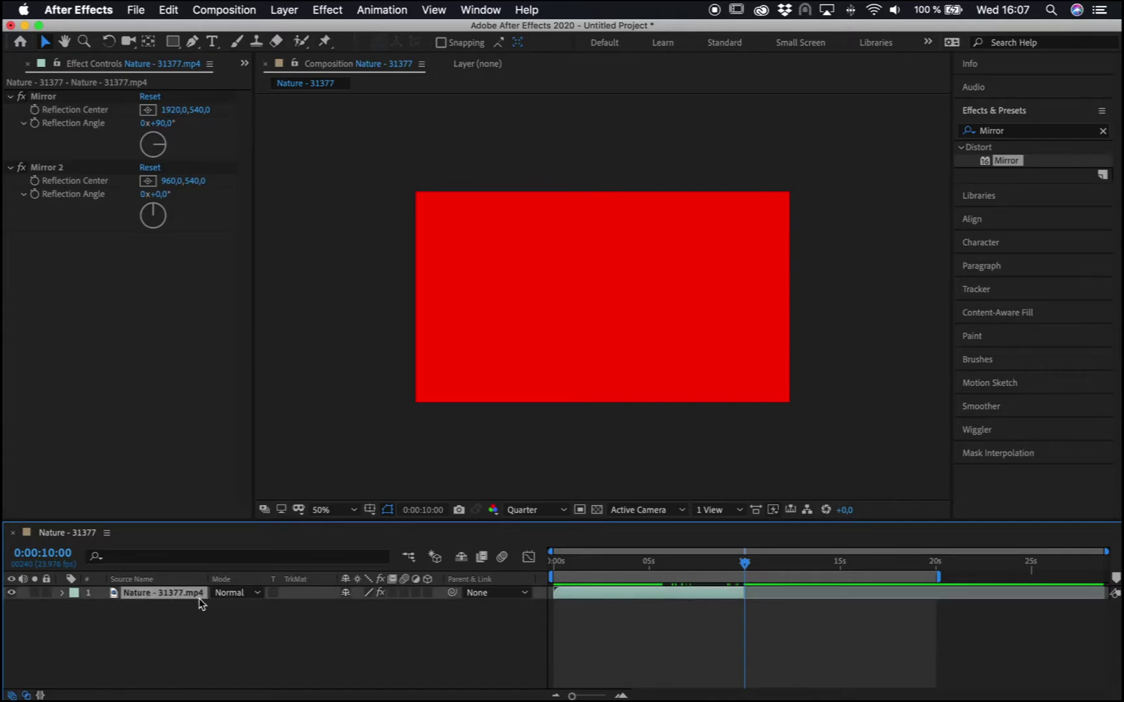
pyautogui.press('super+d')
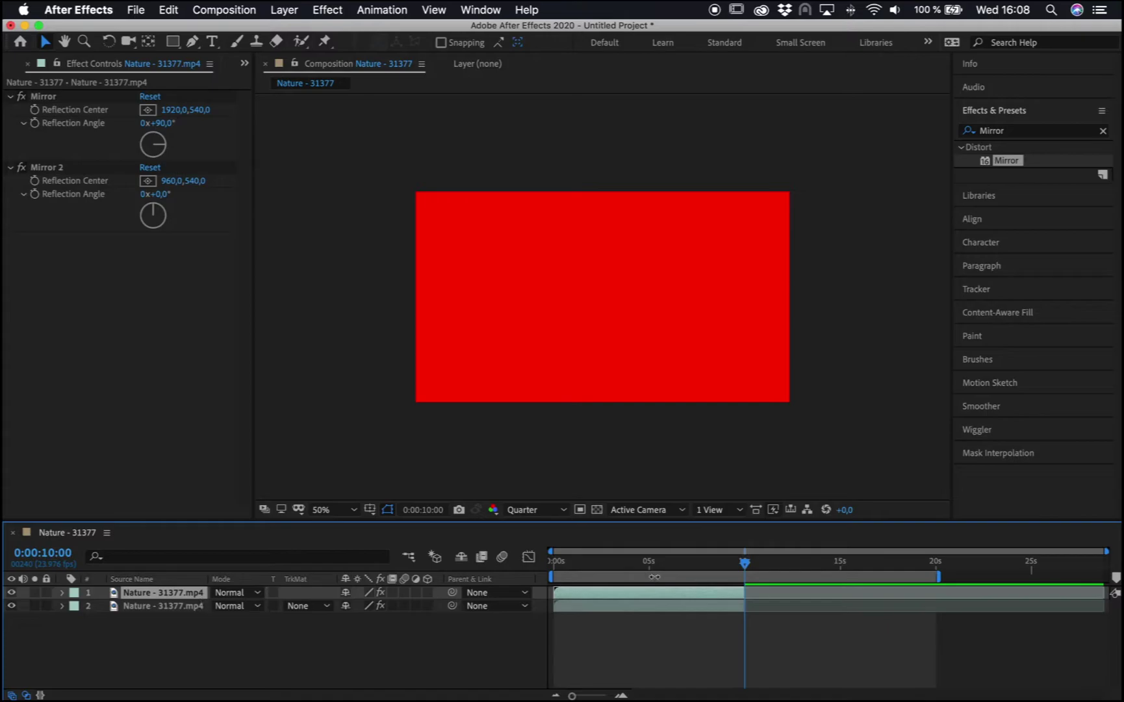
pyautogui.moveTo(683, 563); pyautogui.dragTo(745, 557)
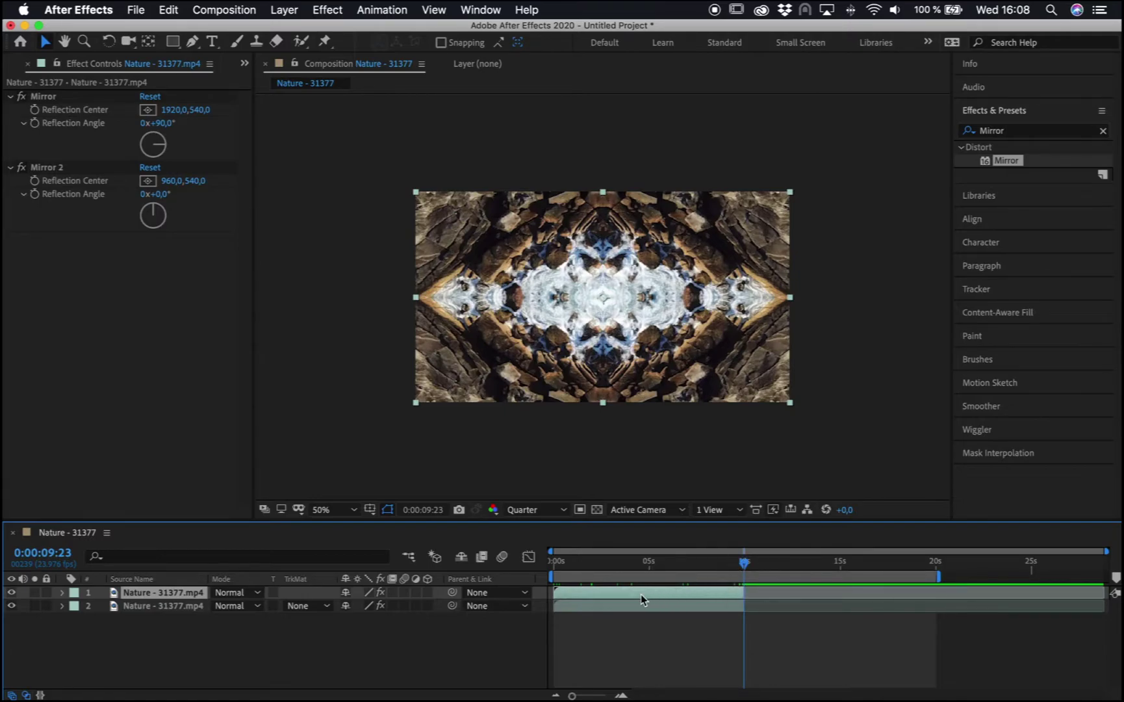
pyautogui.press('[')
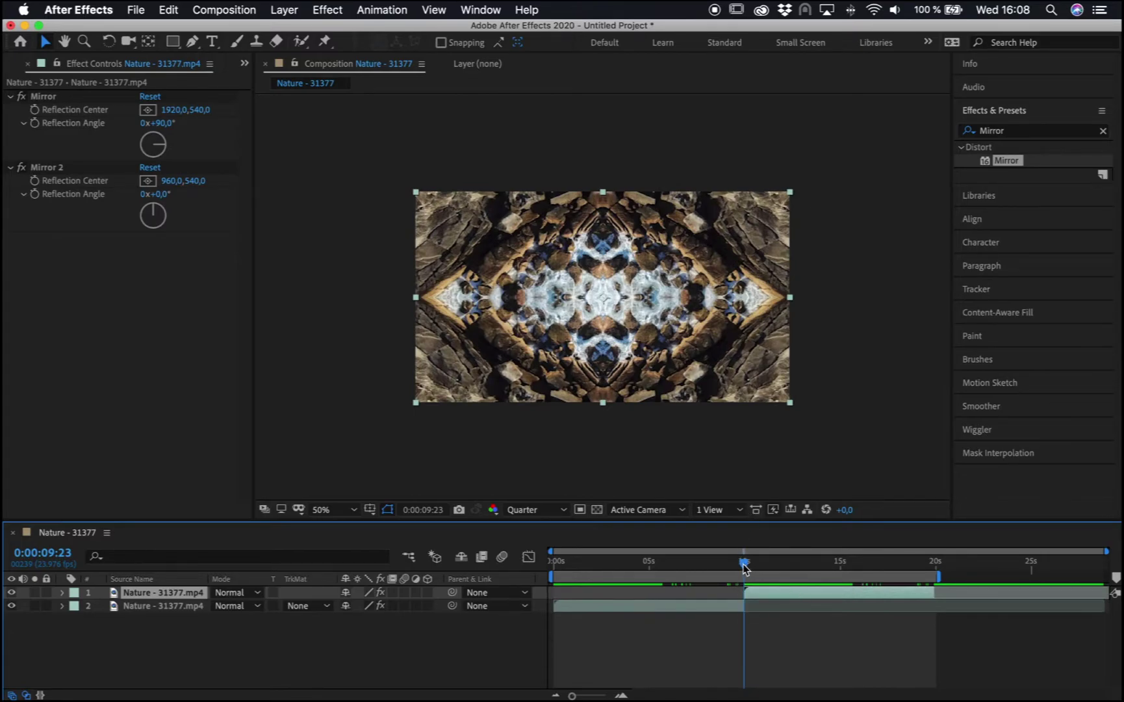
pyautogui.moveTo(745, 565); pyautogui.dragTo(718, 564)
pyautogui.click(543, 567)
pyautogui.press('space')
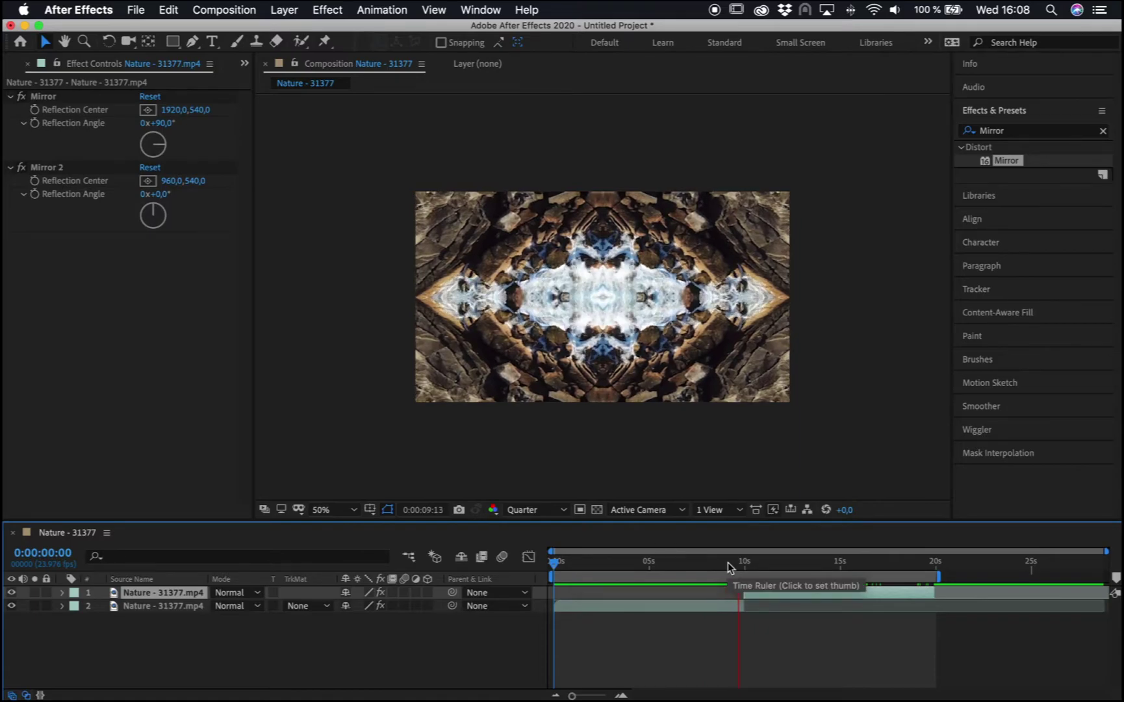
pyautogui.click(763, 563)
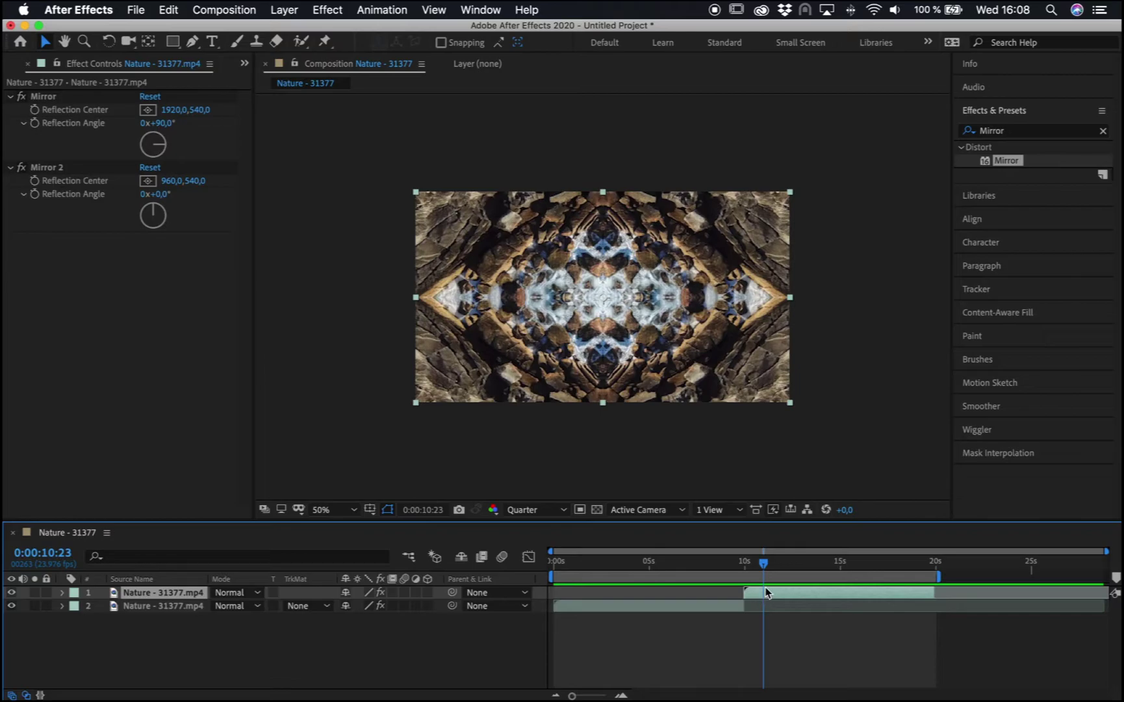
# Time-reverse the copied top layer and move the playhead back to about 6 seconds
pyautogui.rightClick(814, 595)
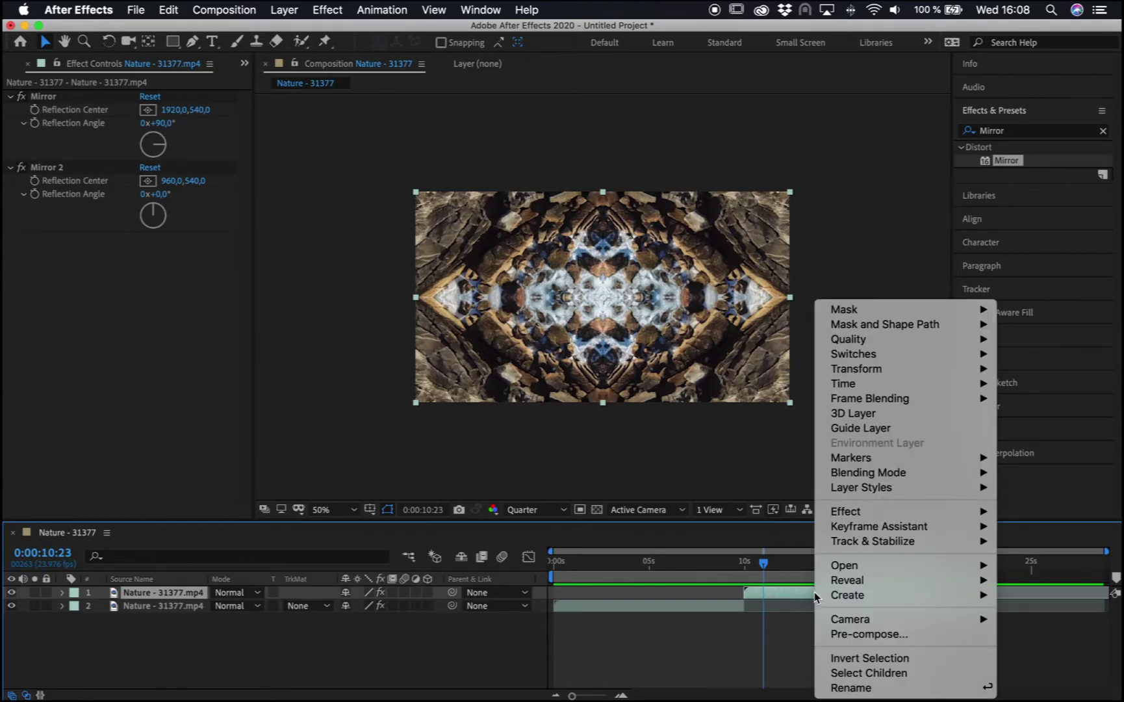
pyautogui.moveTo(866, 389)
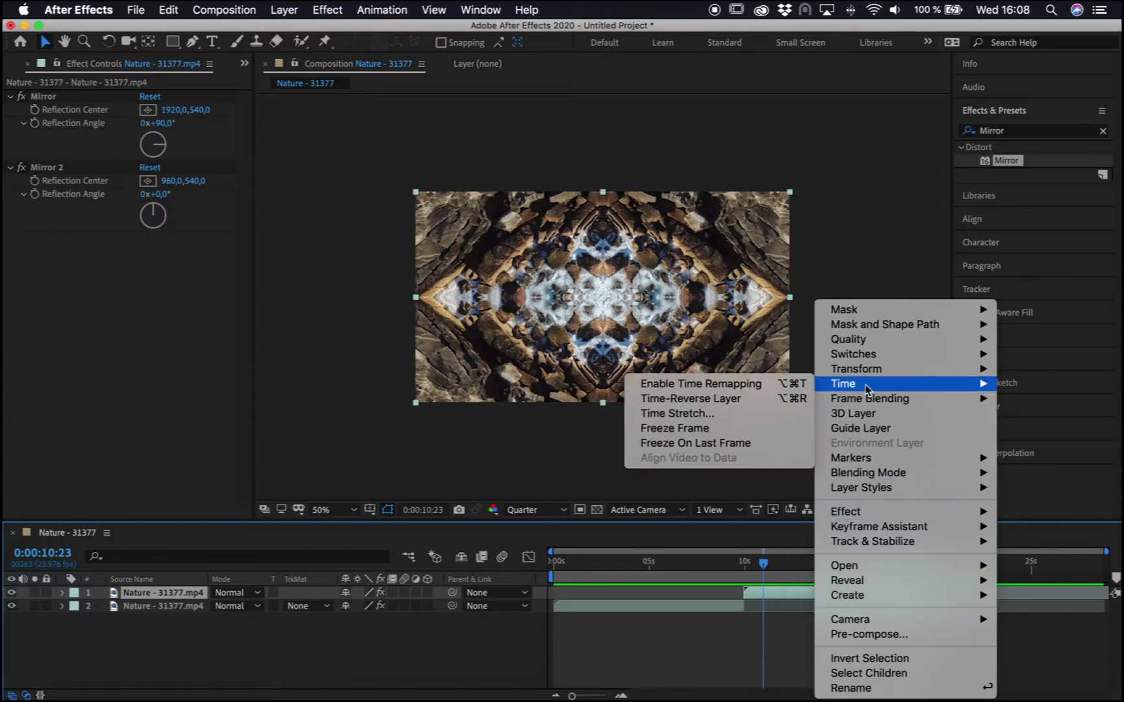
pyautogui.click(732, 400)
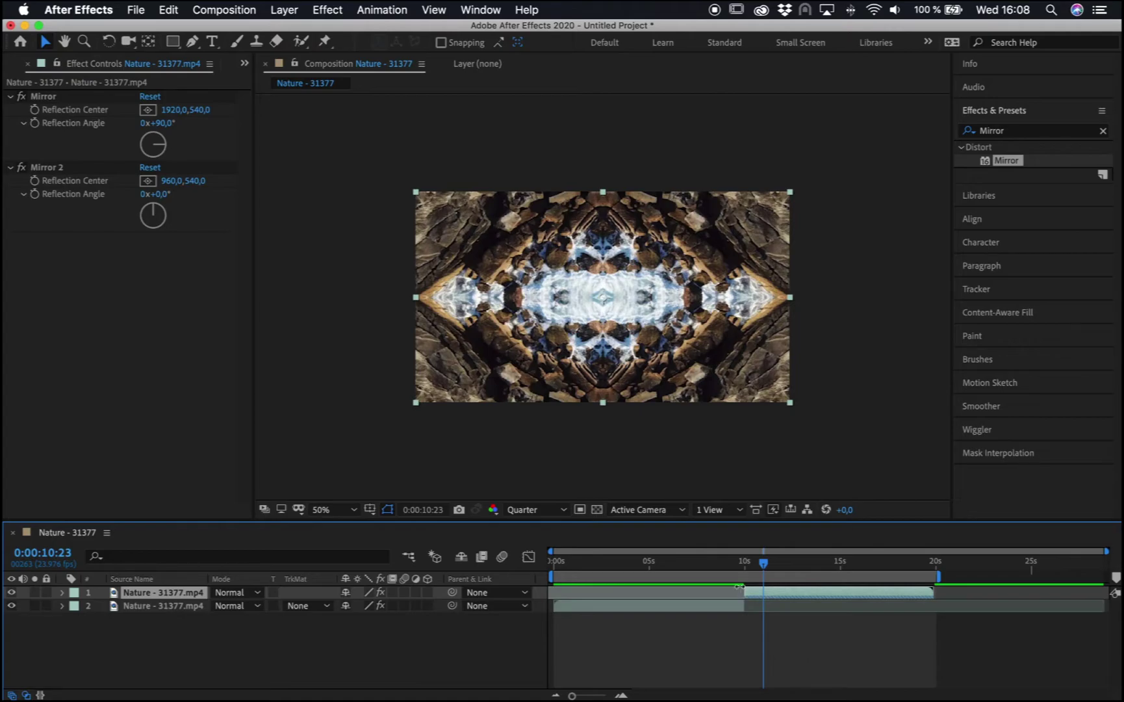
pyautogui.moveTo(668, 562); pyautogui.dragTo(712, 566)
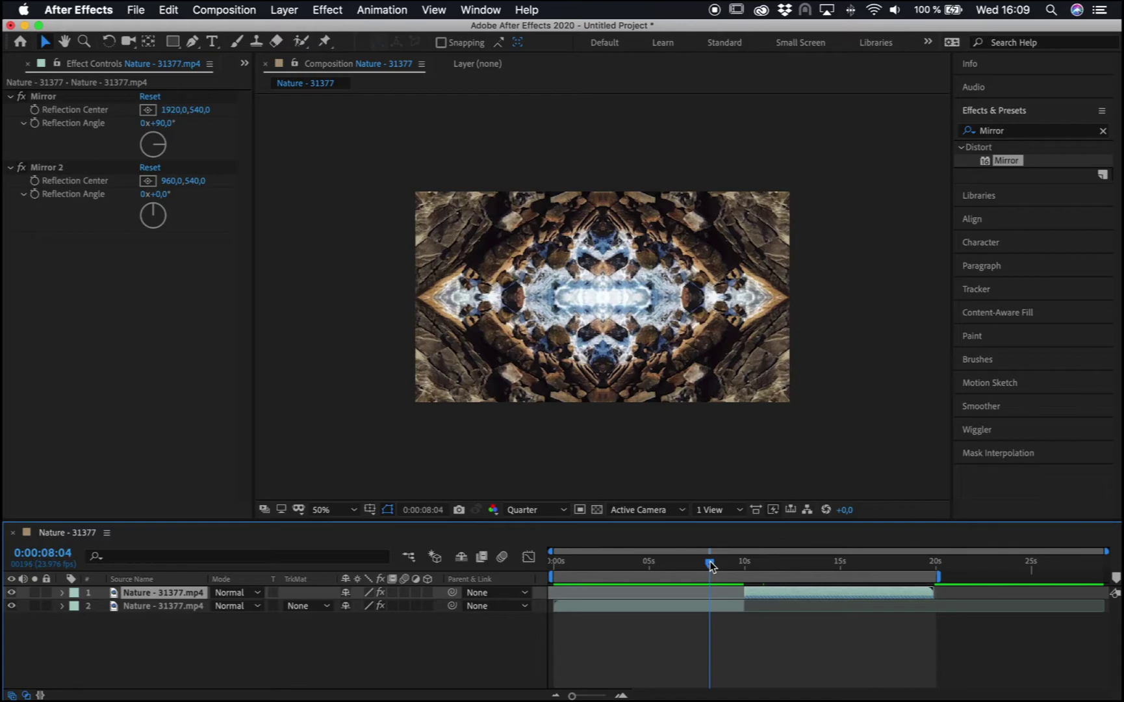
pyautogui.press('space')
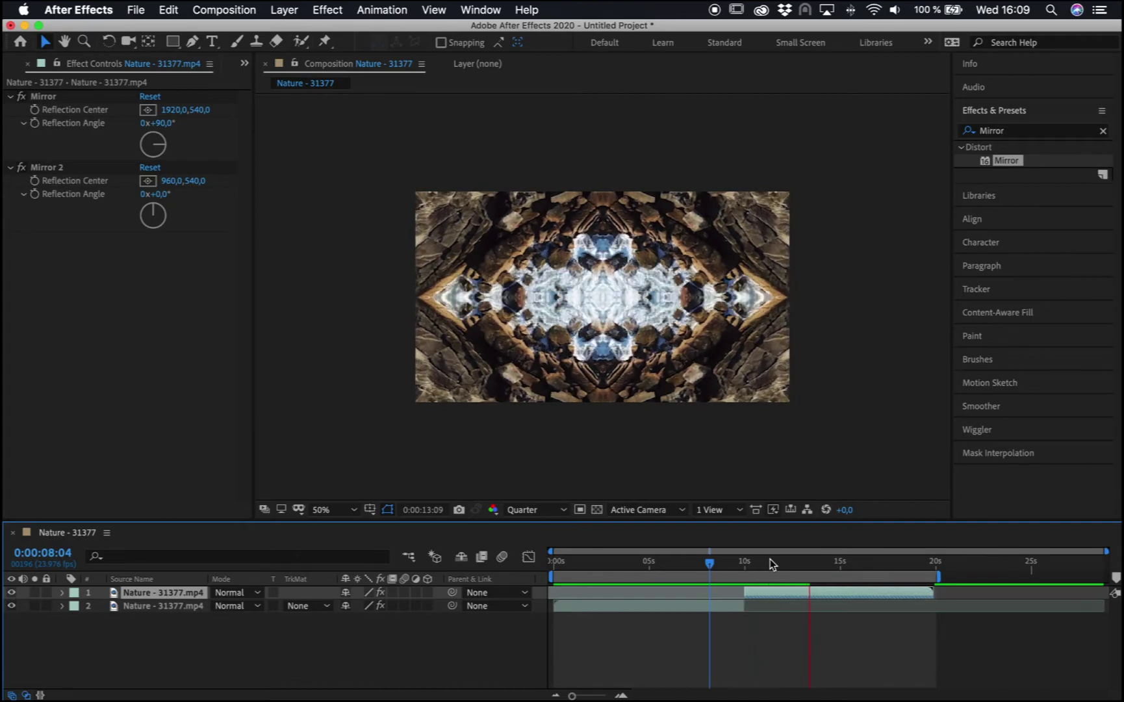
pyautogui.moveTo(819, 563); pyautogui.dragTo(648, 562)
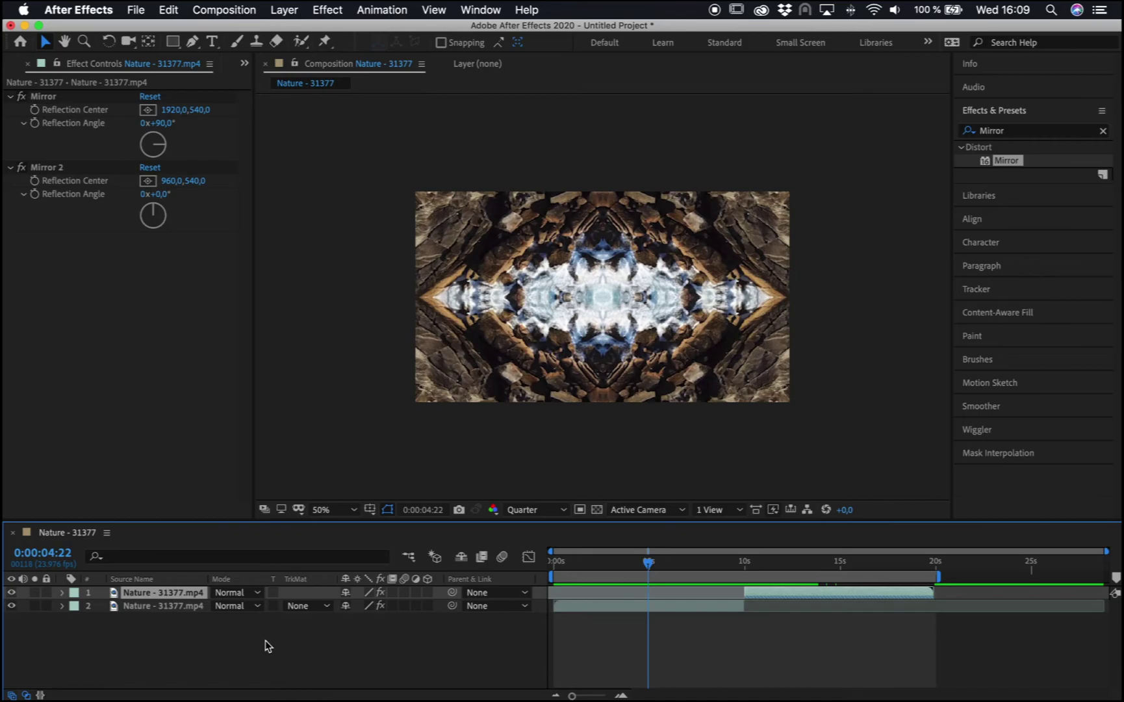
# Reveal the macOS Dock with Google Chrome in reach
pyautogui.moveTo(134, 689)
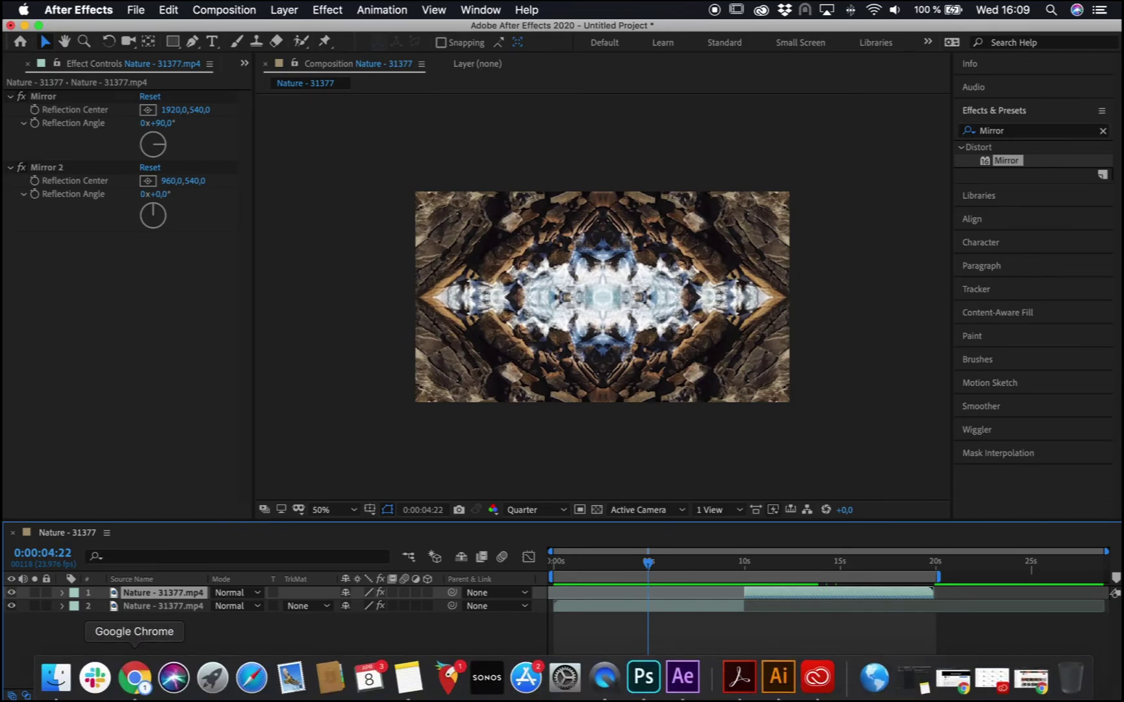